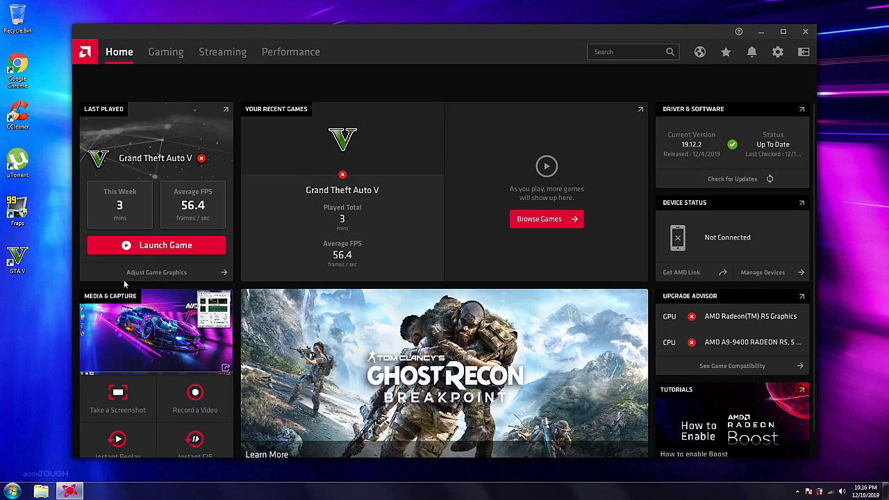
Look over the home overview and the gaming section's games, captured media and hardware compatibility pages.
scroll(145, 315, down, 1)
scroll(146, 315, up, 1)
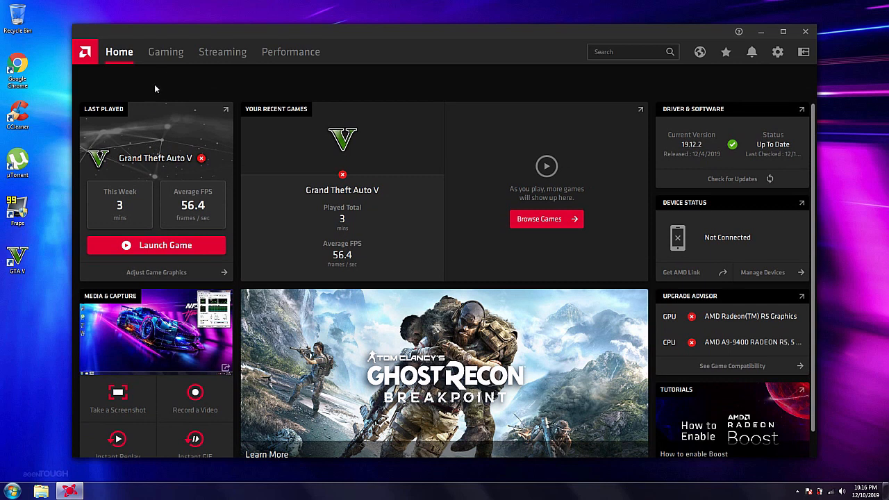
click(162, 54)
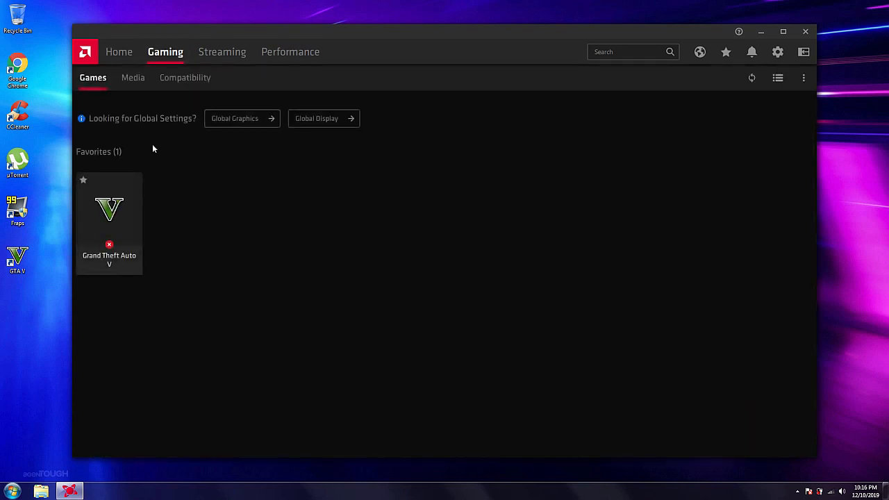
click(139, 77)
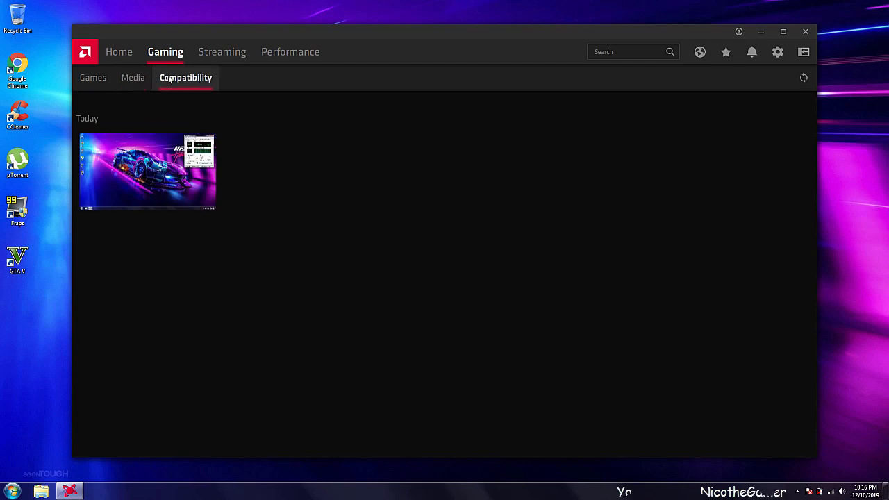
click(170, 78)
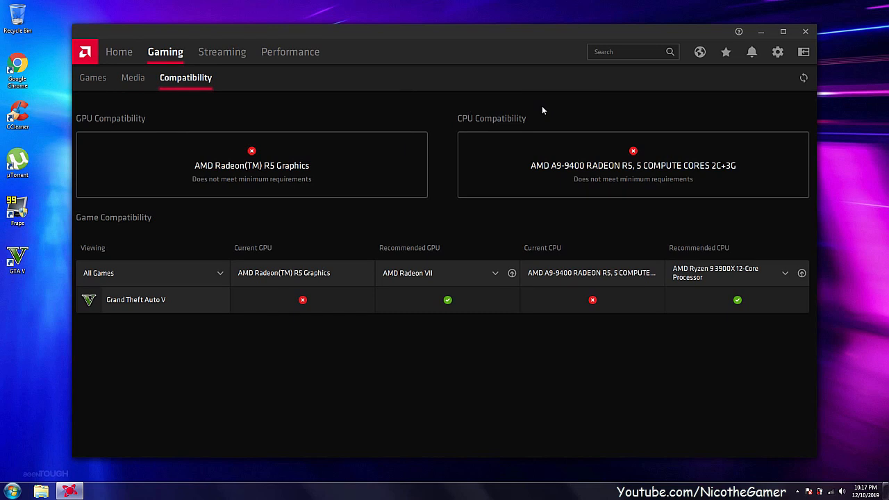
Examine the live streaming controls, including microphone, camera, desktop recording and scenes, and view the scene editor.
click(224, 53)
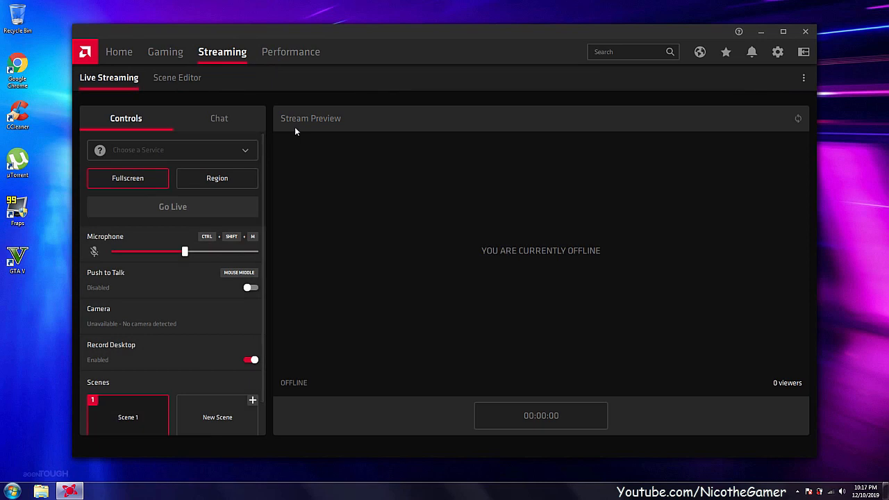
scroll(221, 199, down, 1)
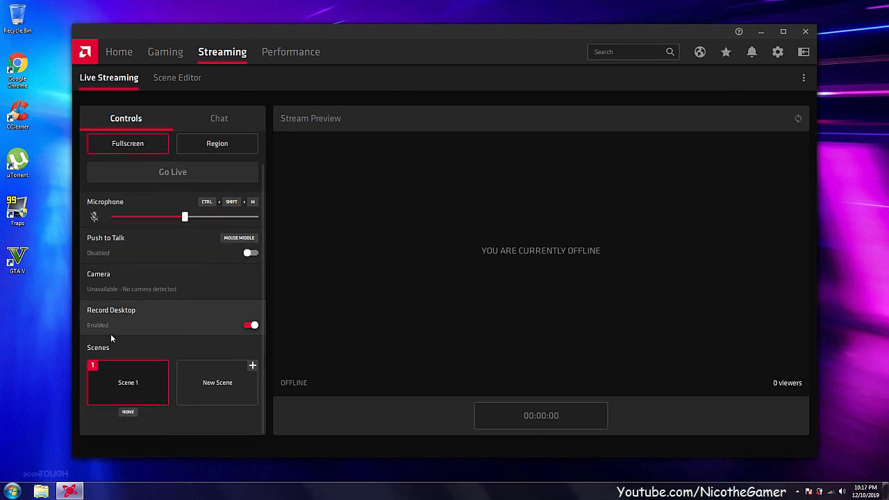
scroll(139, 160, up, 1)
scroll(150, 180, down, 1)
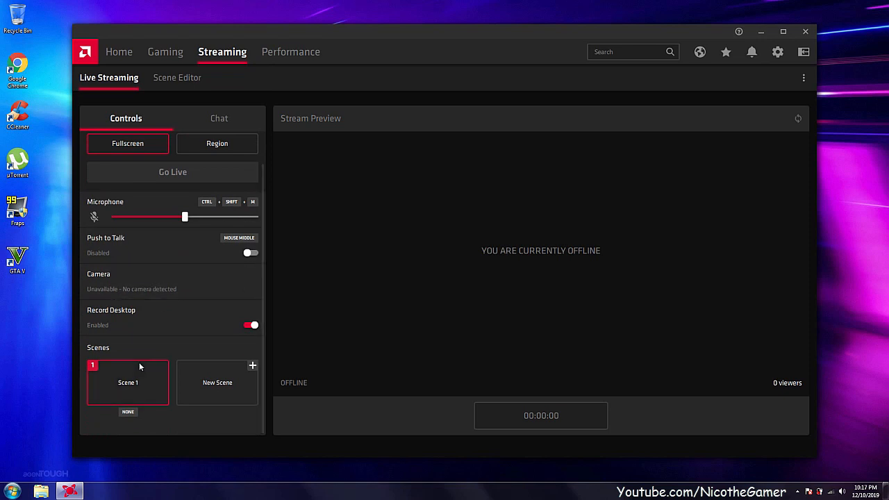
scroll(173, 342, up, 1)
scroll(209, 251, down, 1)
scroll(202, 243, up, 1)
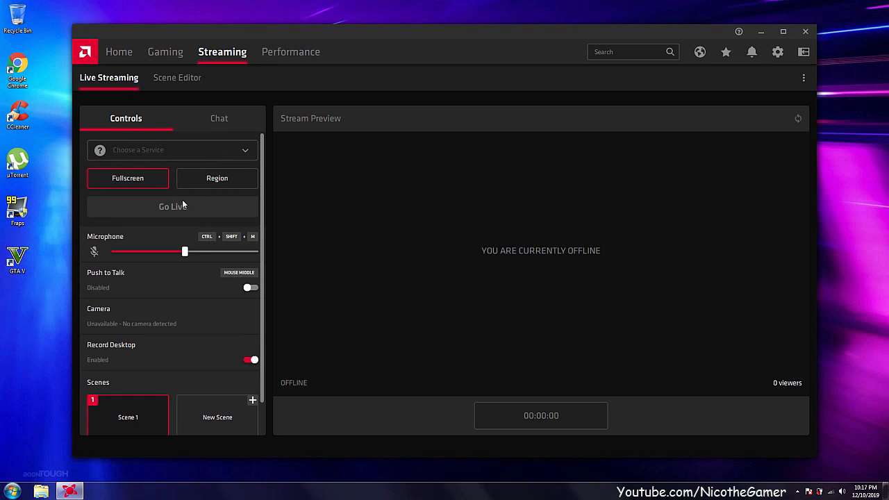
click(178, 77)
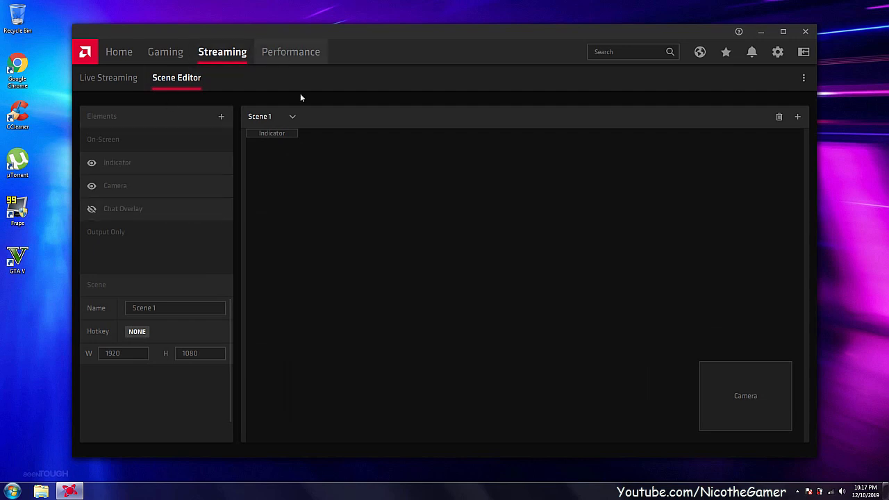
Examine the GPU performance metrics and the settings and upgrade advisors.
click(304, 52)
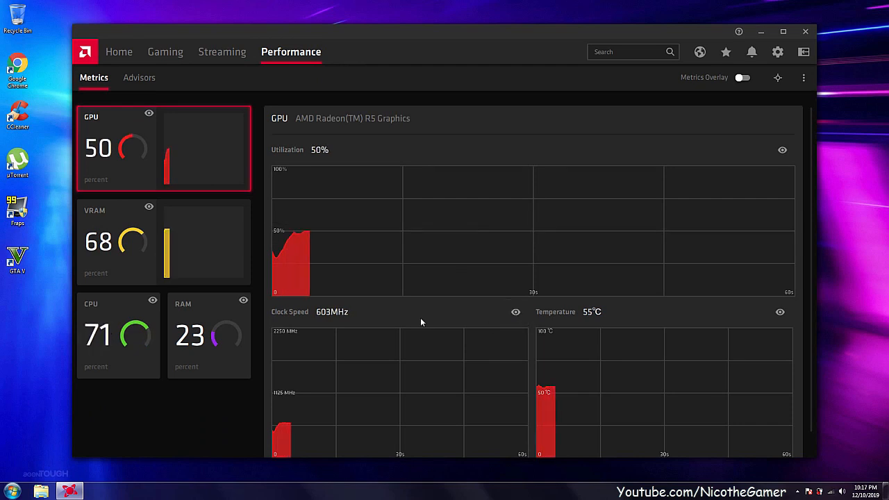
scroll(420, 321, down, 1)
scroll(421, 321, up, 1)
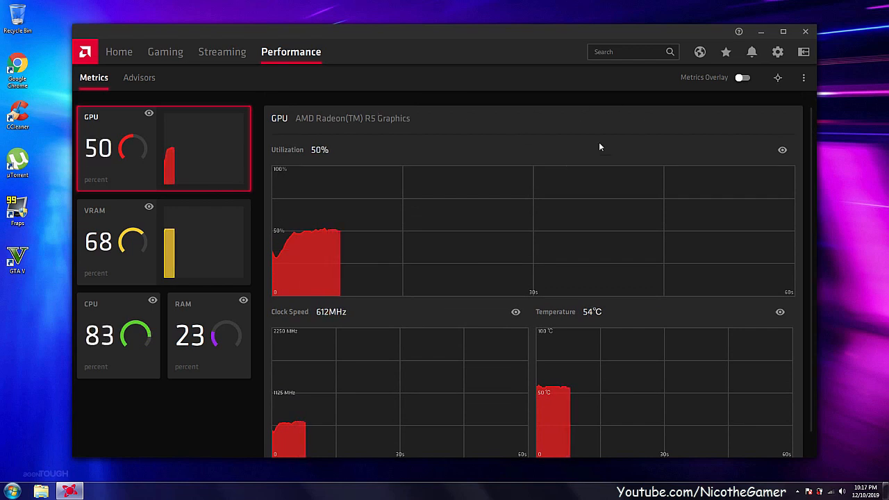
click(139, 78)
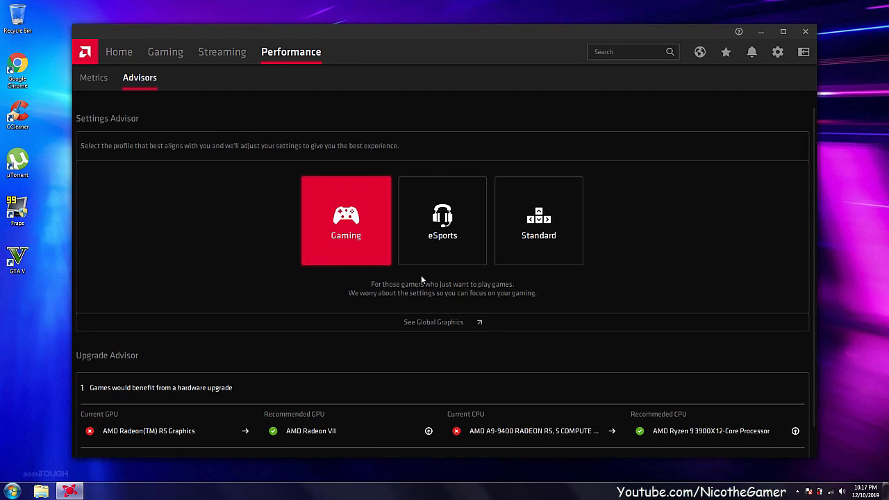
scroll(421, 276, down, 1)
scroll(195, 159, up, 1)
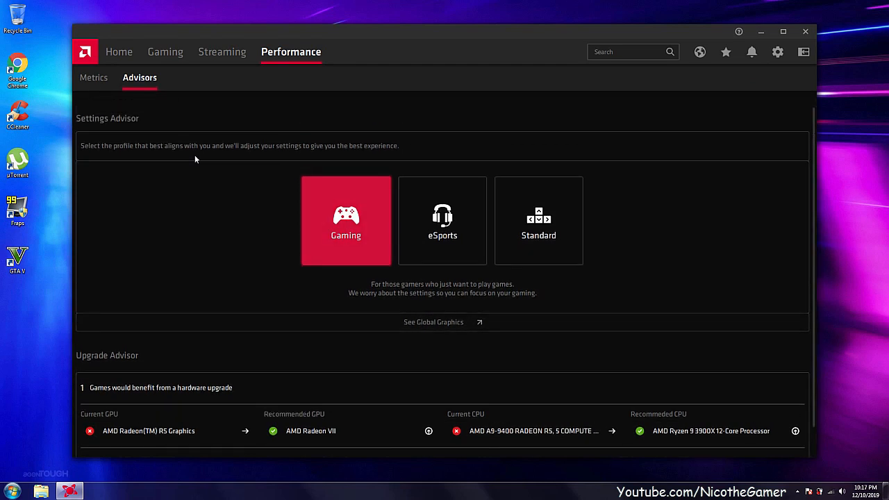
Show the performance metrics overlay on the desktop and turn it off again.
click(96, 79)
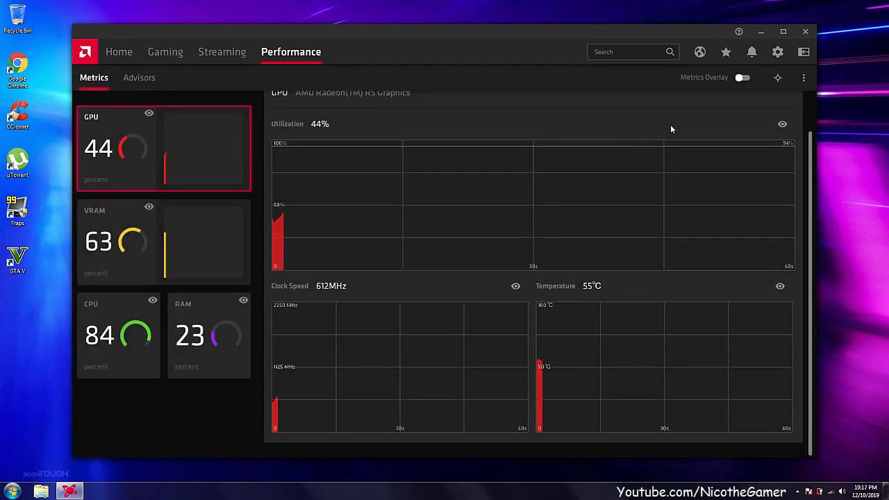
click(744, 78)
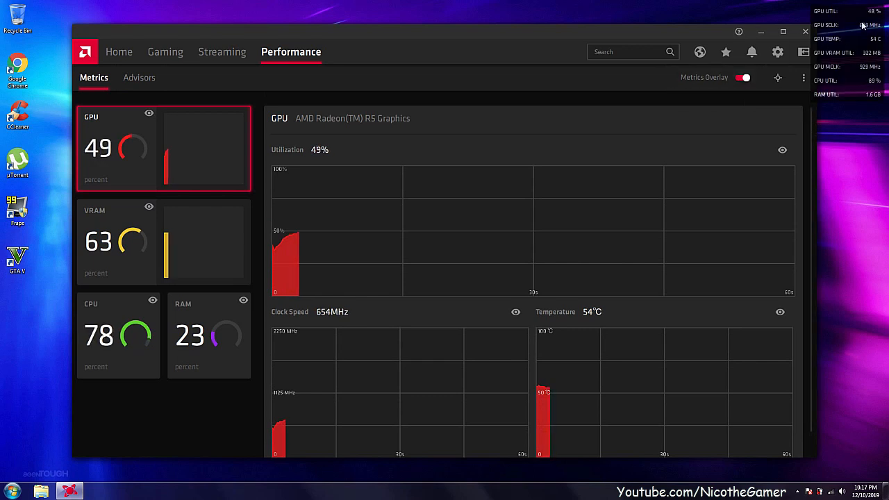
click(743, 78)
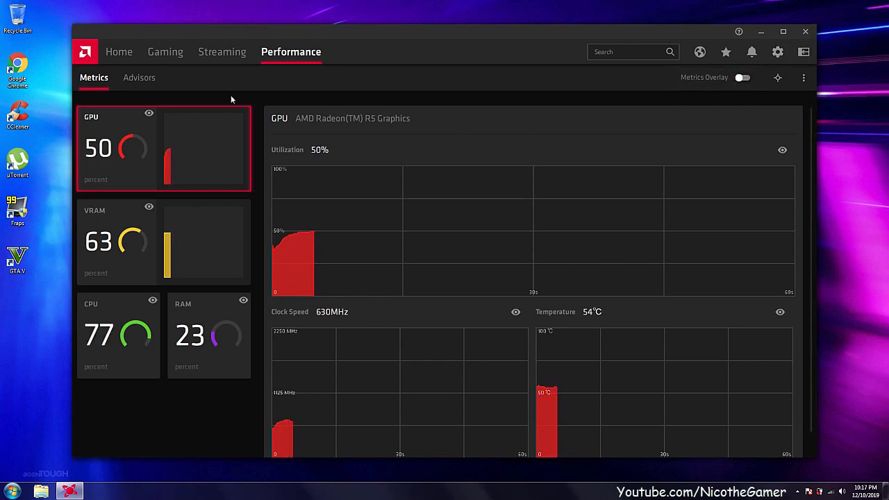
Review the system settings, checking the preferred software version choices and the detailed software and driver information.
click(120, 58)
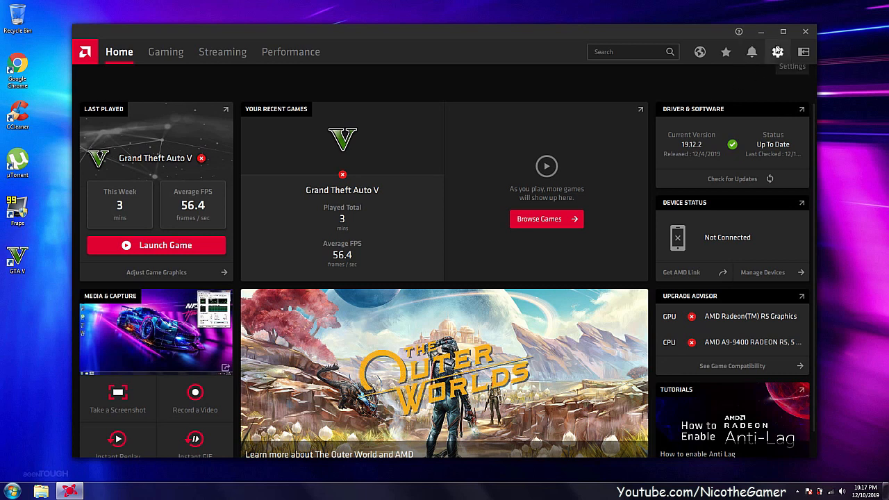
click(777, 51)
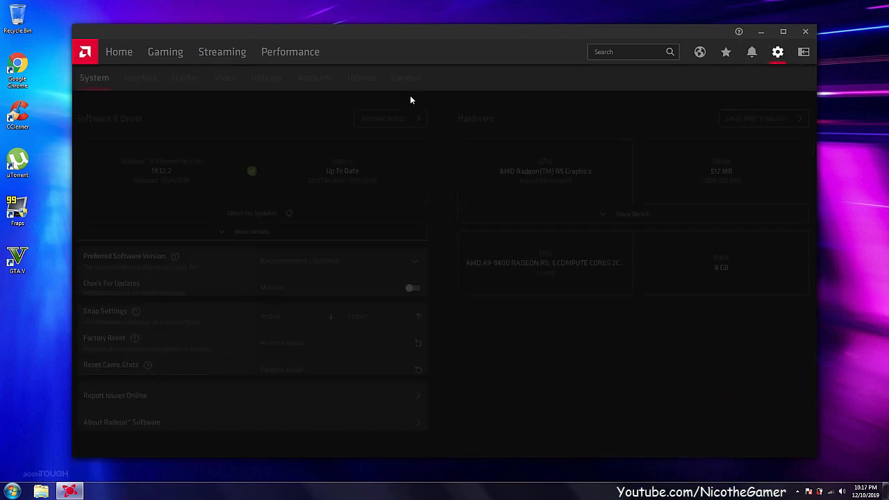
scroll(176, 214, down, 1)
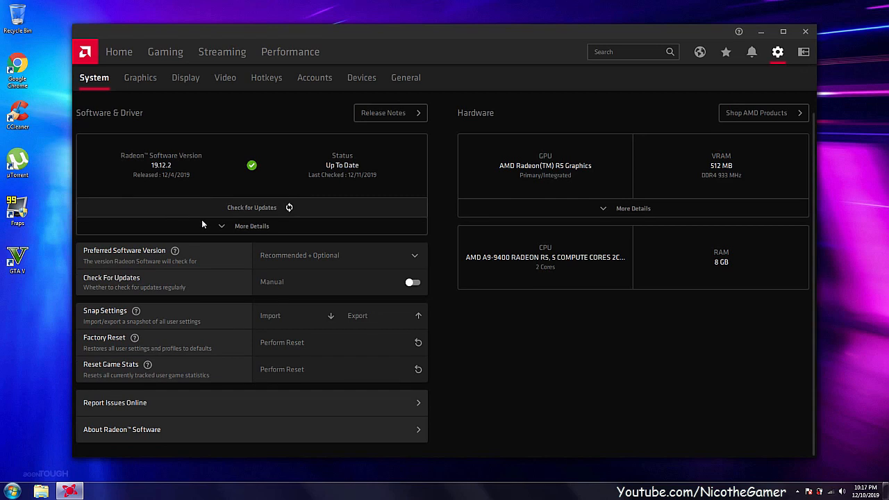
click(346, 257)
click(345, 257)
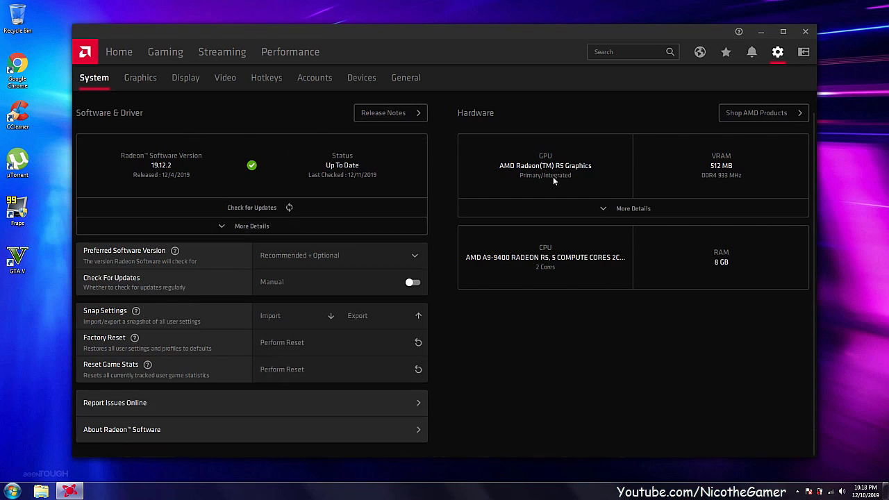
click(256, 225)
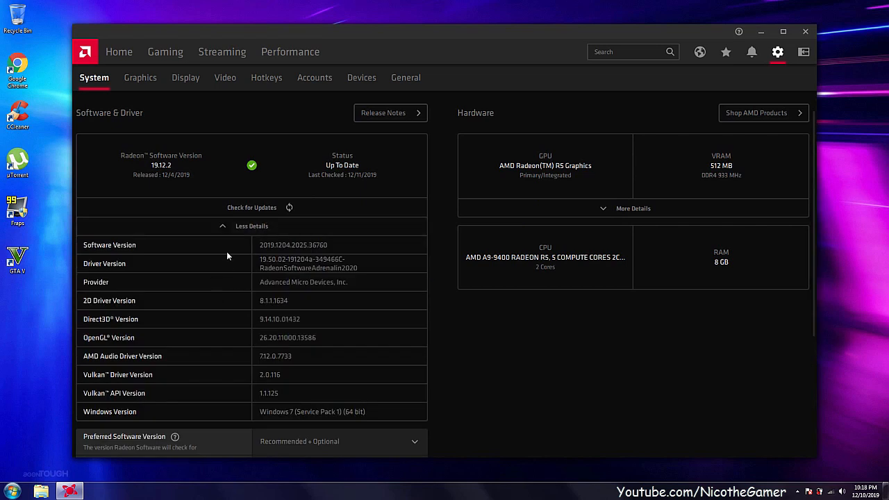
click(223, 226)
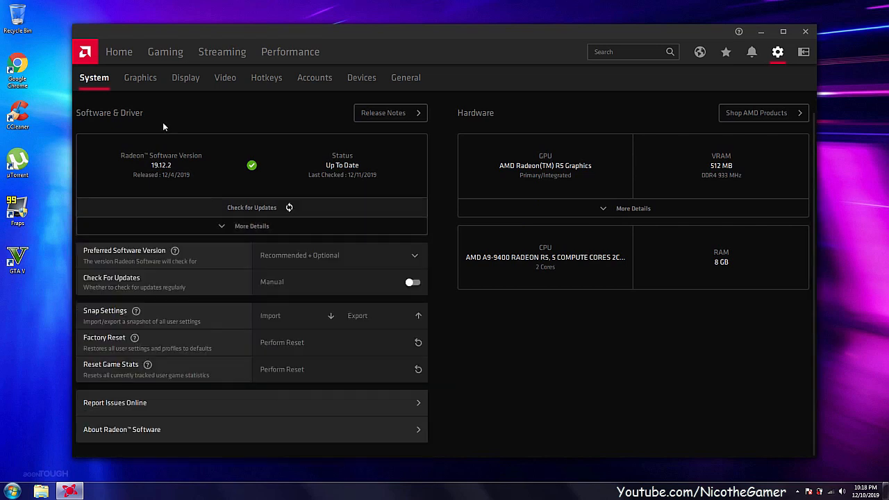
Disable Radeon Anti-Lag in the global graphics settings and view its explanation.
click(138, 85)
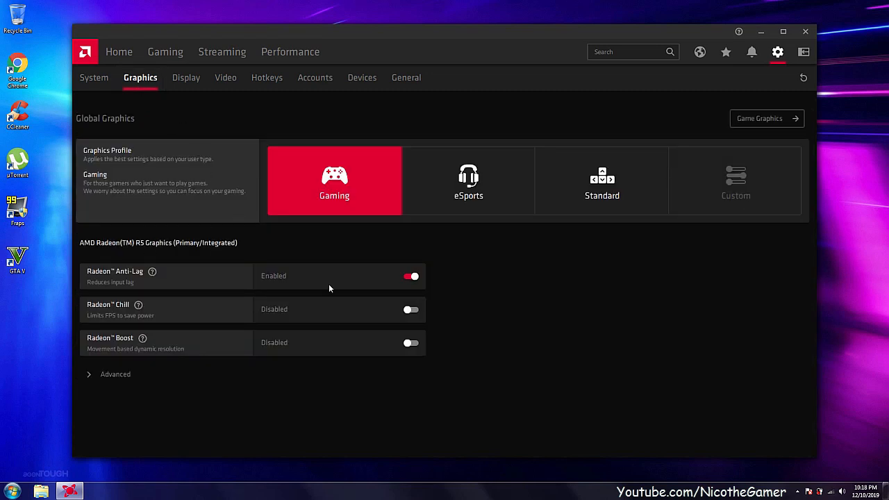
click(413, 278)
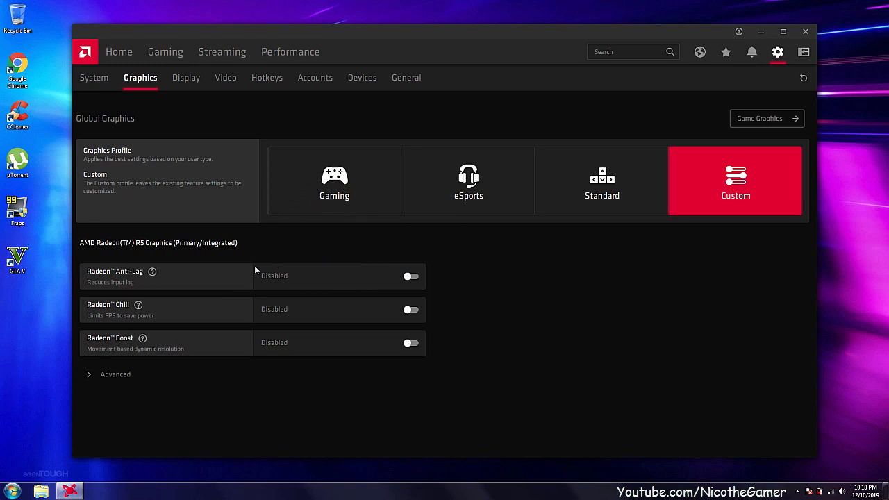
mouse_move(151, 276)
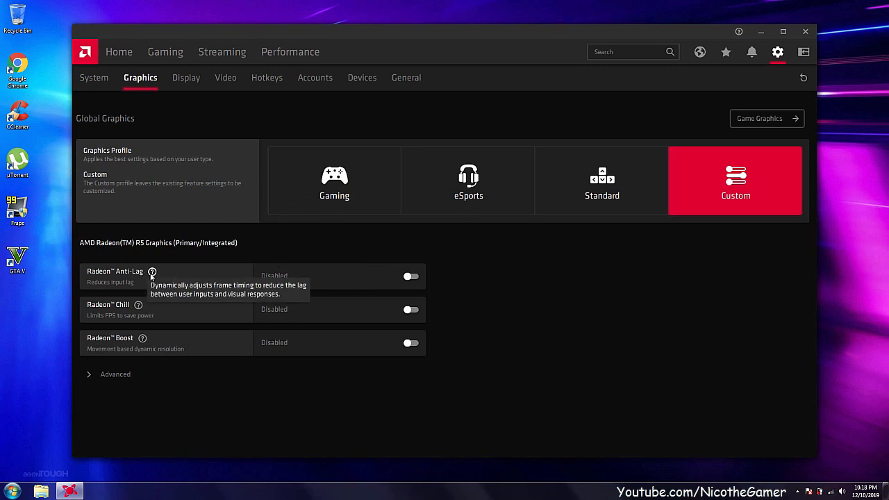
Set Texture Filtering Quality to Performance in the advanced global graphics settings.
click(114, 373)
scroll(148, 300, down, 5)
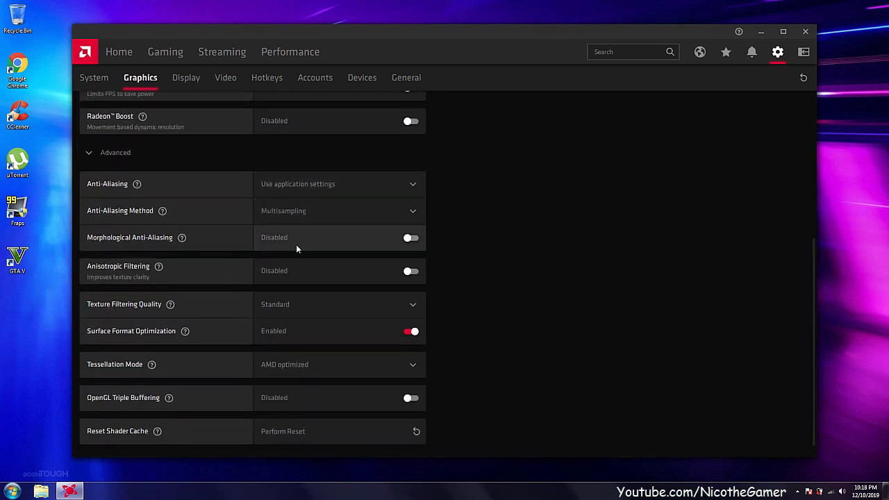
click(277, 307)
click(279, 367)
Set Tessellation Mode to Override application settings and Maximum Tessellation Level to Off.
scroll(355, 308, down, 1)
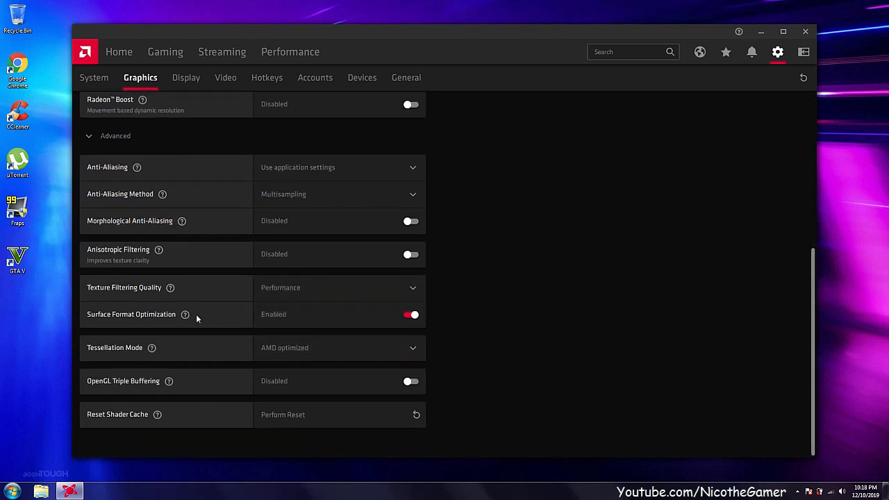
click(290, 349)
click(289, 417)
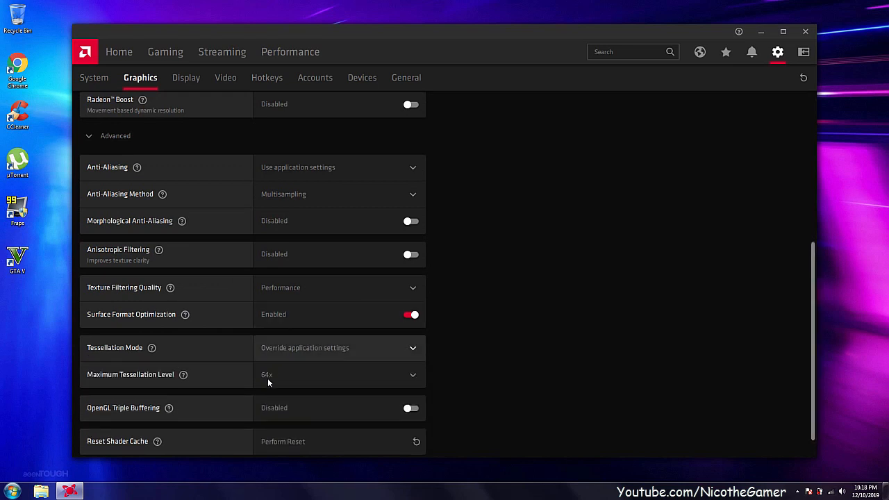
click(267, 376)
click(268, 297)
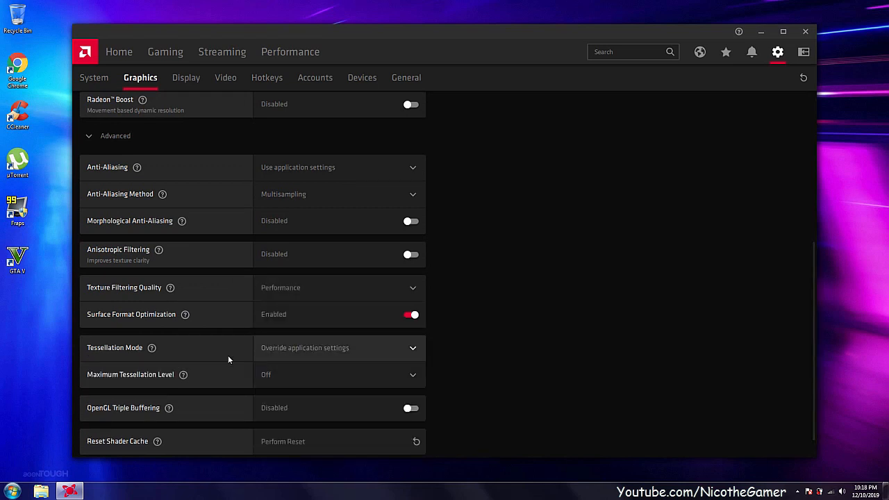
scroll(223, 368, down, 1)
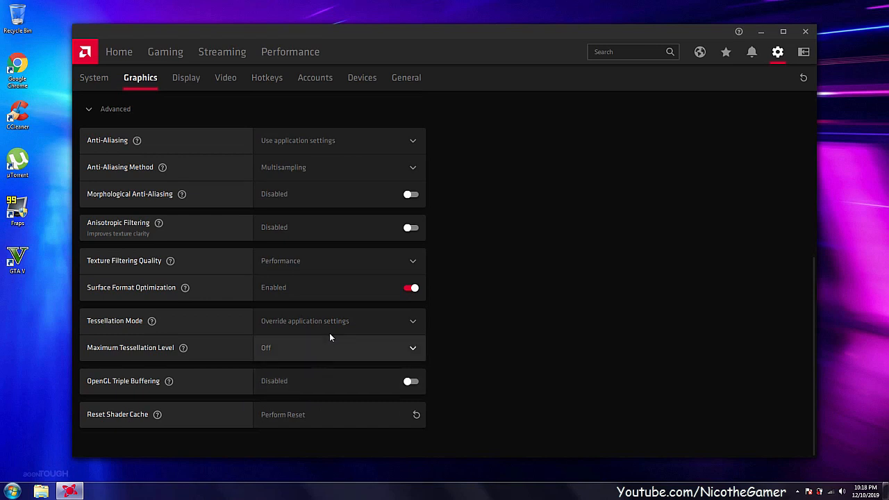
scroll(331, 333, up, 4)
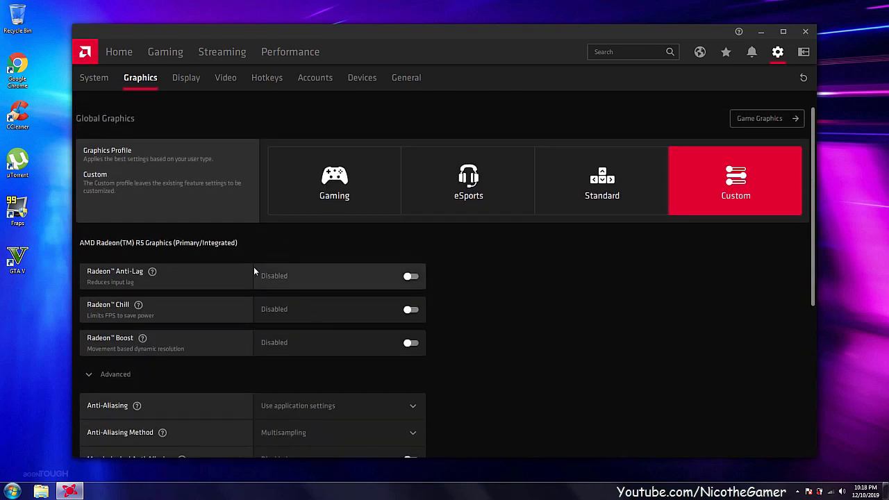
Review the display options, video profiles, hotkey assignments and available streaming and social accounts in the settings.
click(187, 84)
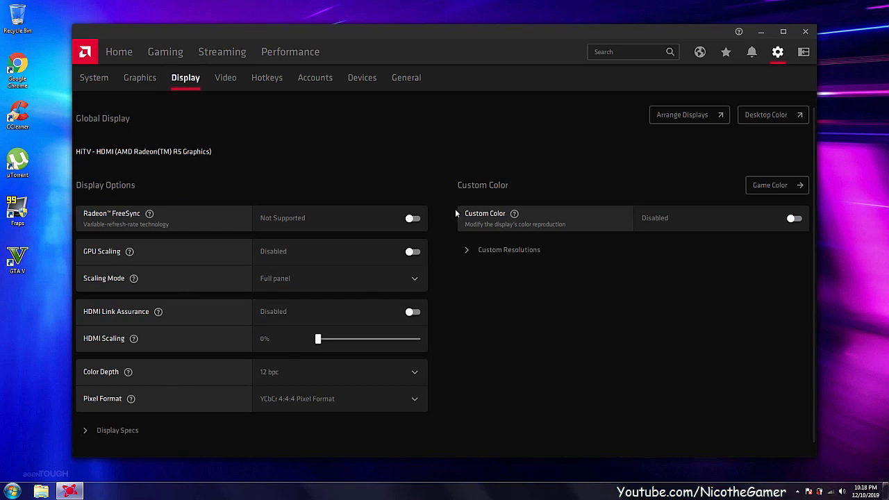
click(225, 78)
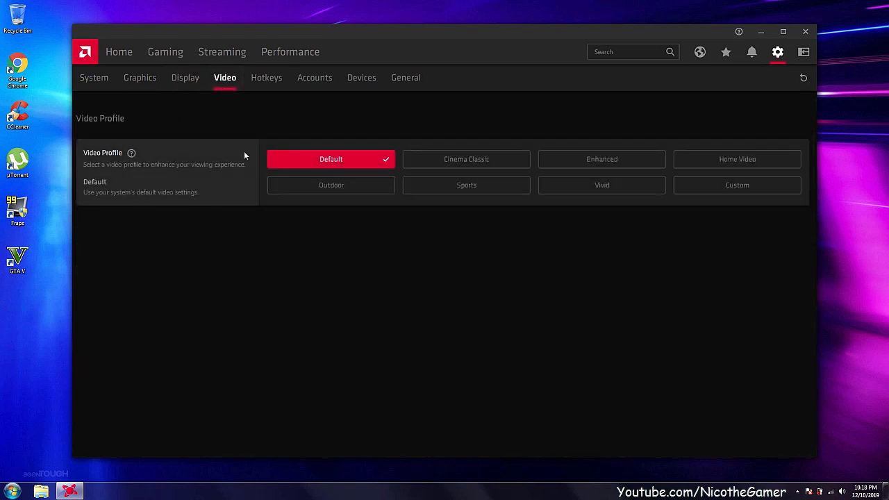
click(266, 79)
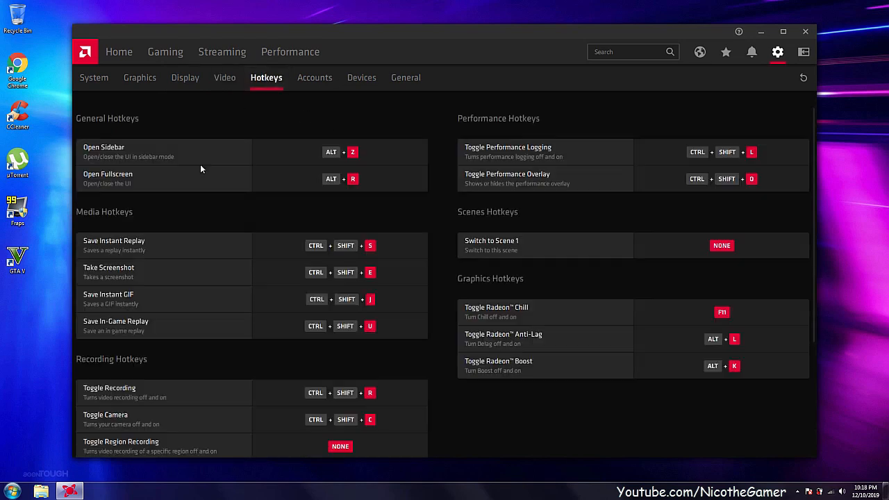
scroll(201, 169, down, 5)
scroll(200, 168, up, 5)
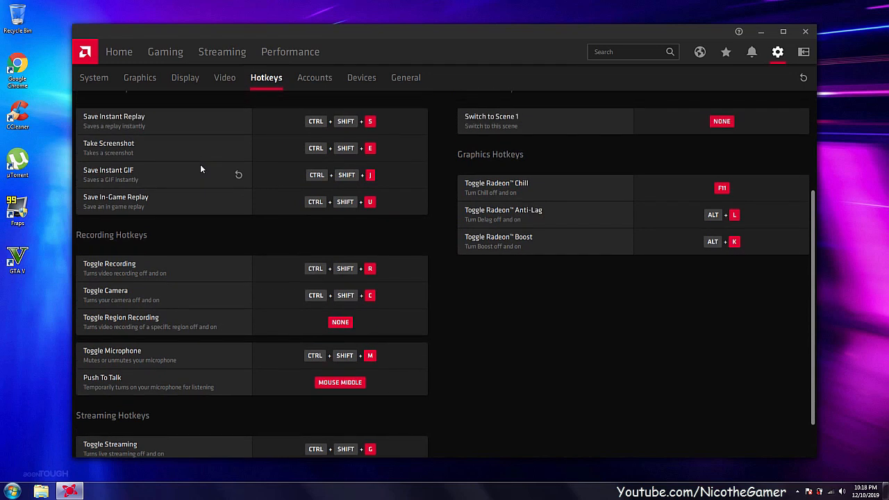
click(315, 76)
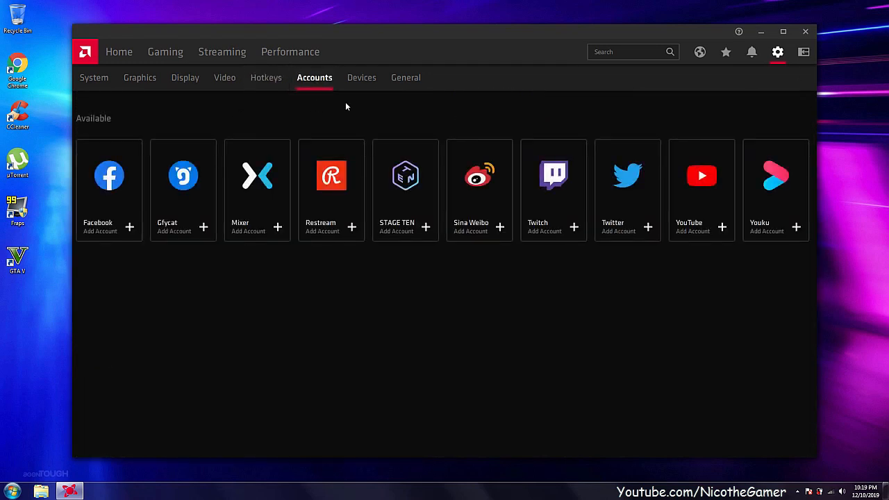
Review the AMD Link device settings and the general media and recording settings.
click(363, 80)
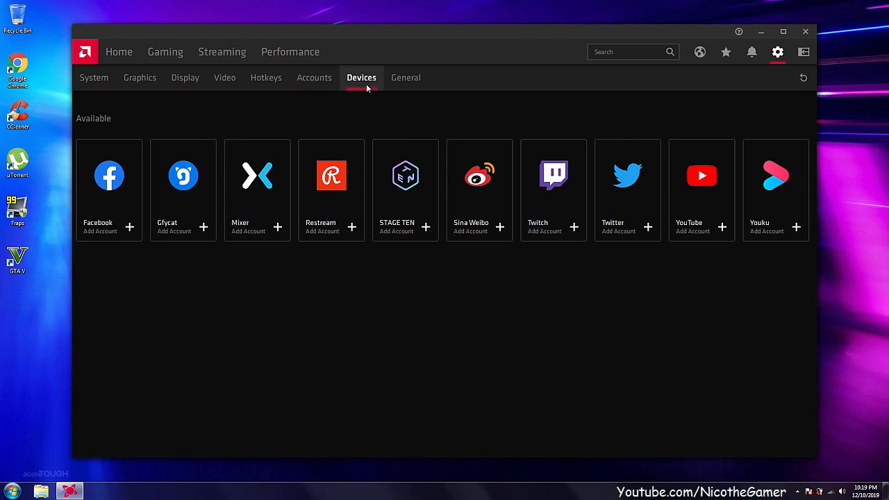
click(405, 80)
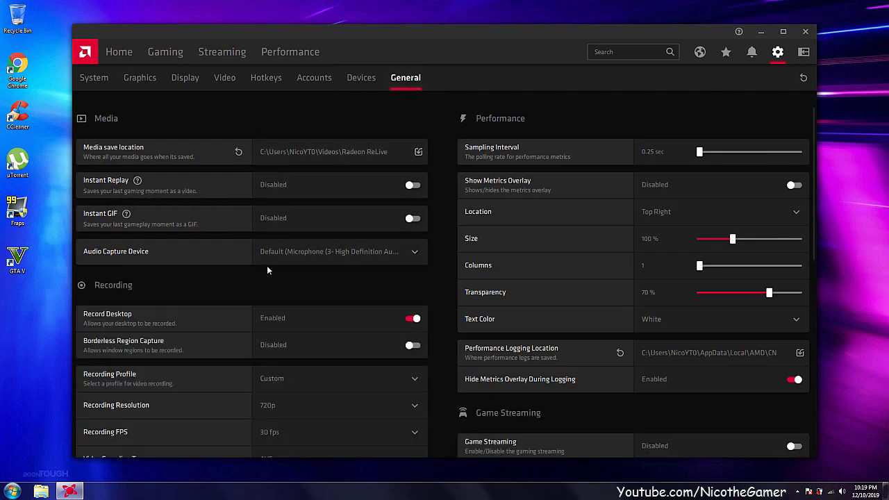
scroll(267, 270, down, 3)
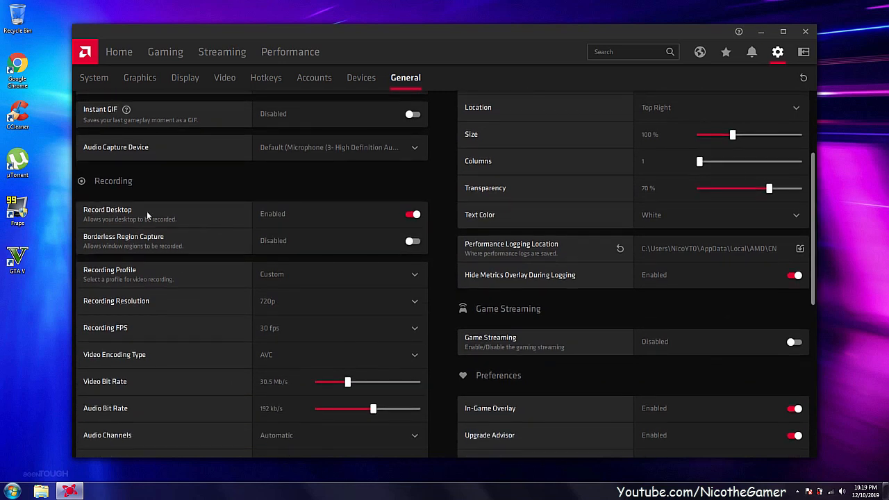
scroll(322, 226, down, 2)
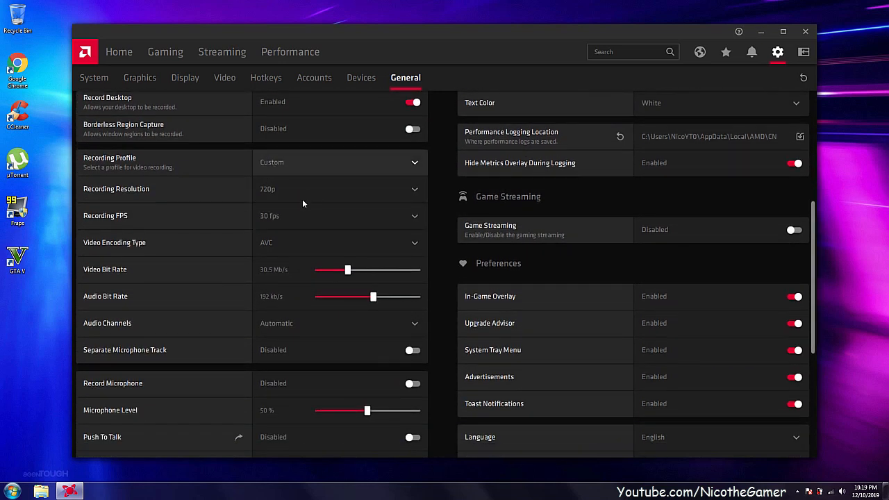
Choose the Low recording profile and adjust its Video Bit Rate to 30 Mb/s.
click(269, 170)
click(264, 188)
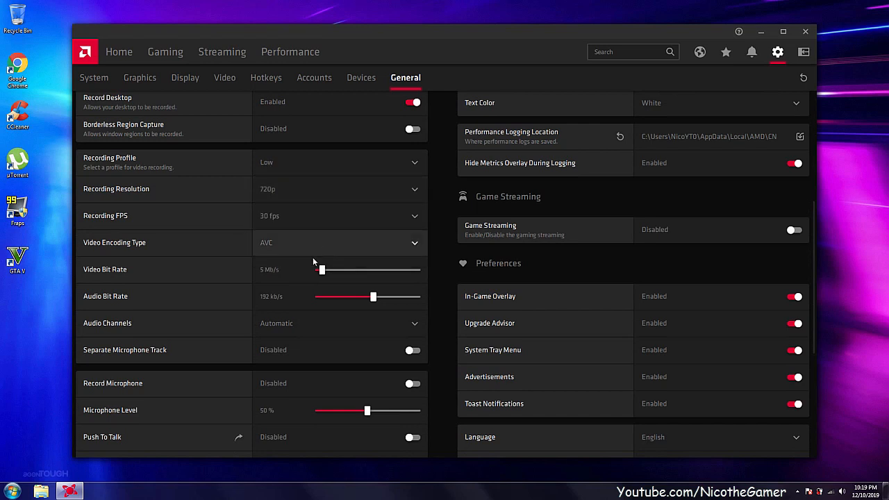
drag(330, 275, 345, 274)
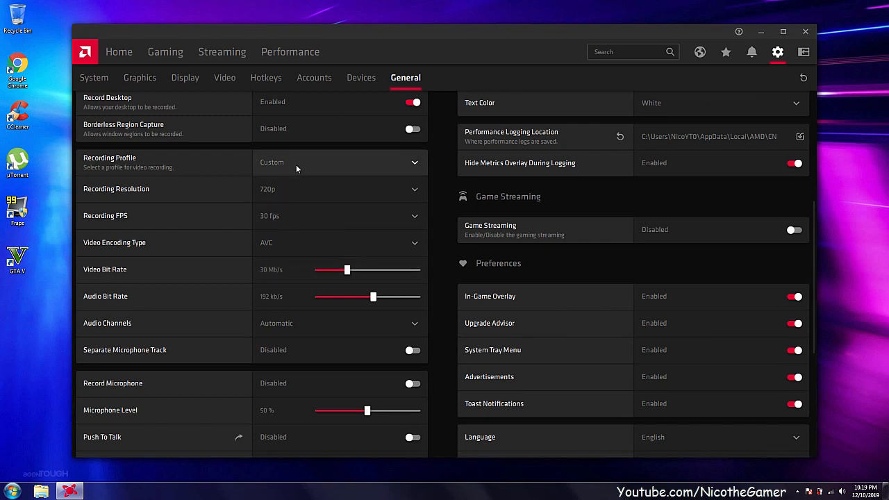
Examine the microphone, live streaming and metrics overlay options in the general settings, including the streaming profile choices.
scroll(256, 250, down, 3)
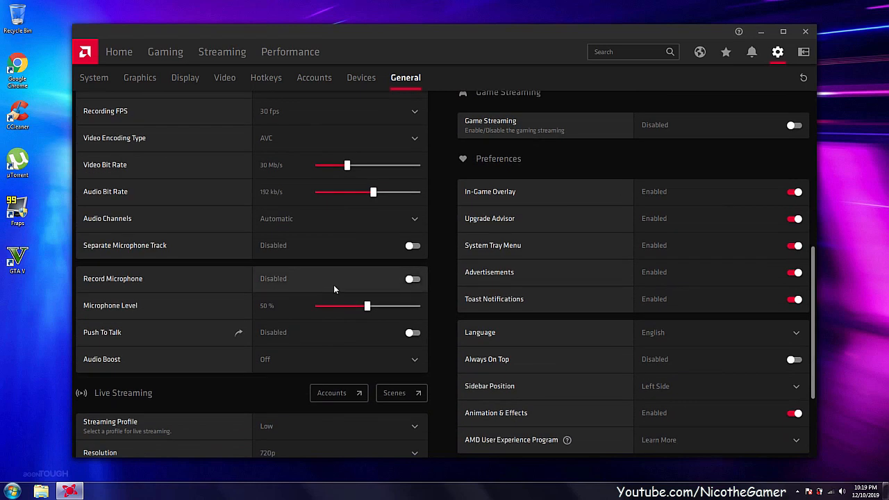
scroll(269, 317, down, 4)
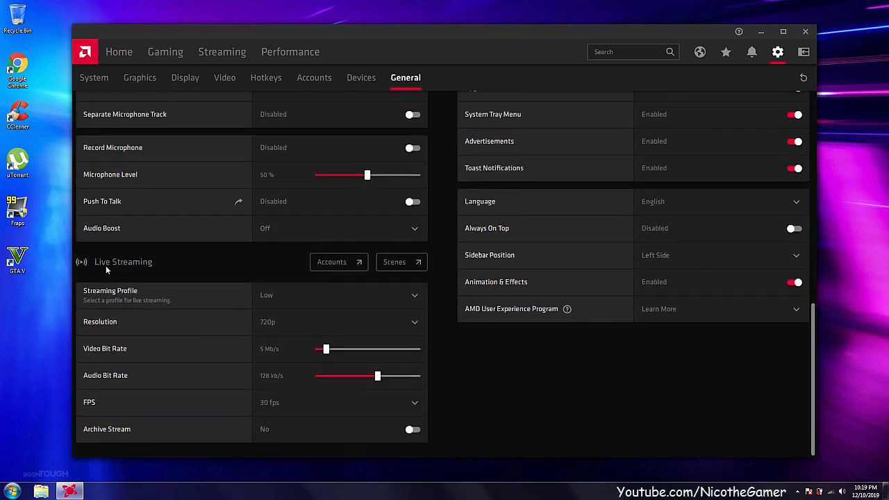
click(267, 295)
click(283, 290)
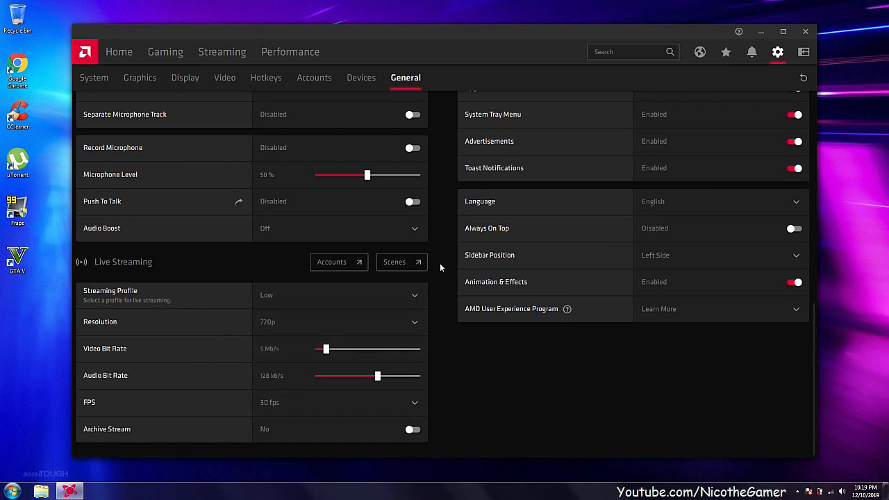
scroll(440, 263, up, 10)
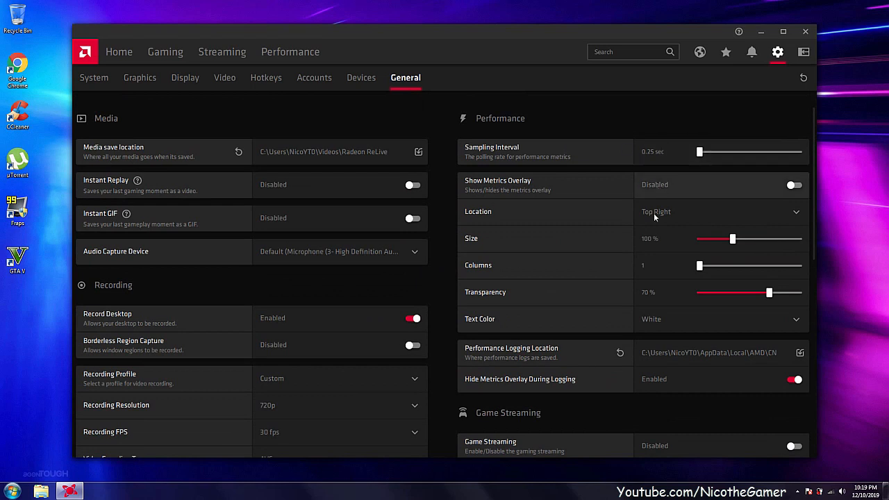
scroll(629, 196, down, 2)
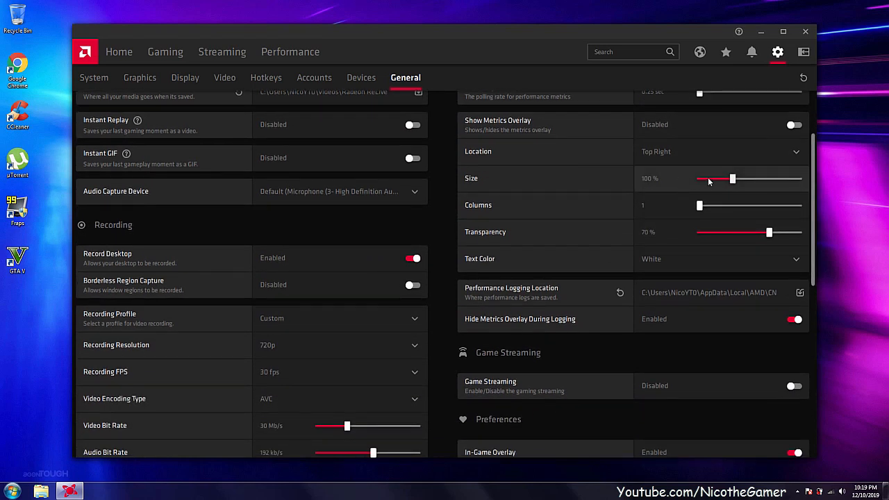
scroll(630, 170, up, 2)
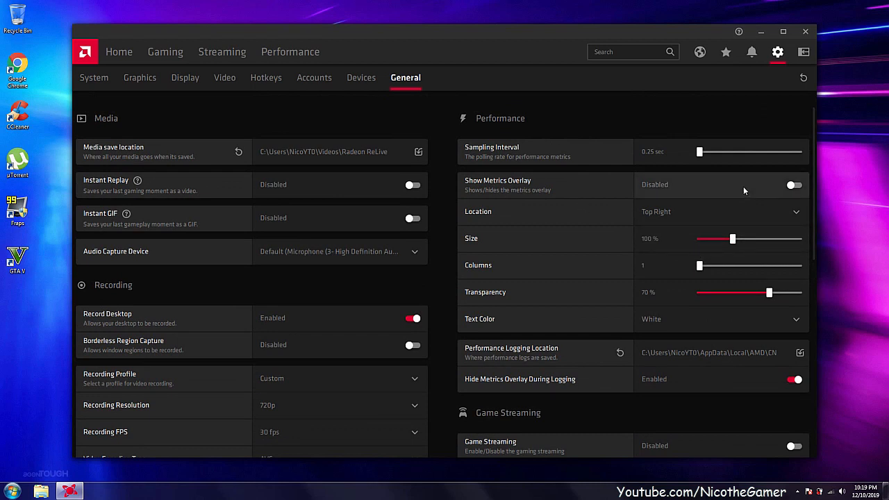
Set the metrics overlay size to 50% and transparency to 0%, and disable Hide Metrics Overlay During Logging.
scroll(744, 186, down, 2)
click(697, 179)
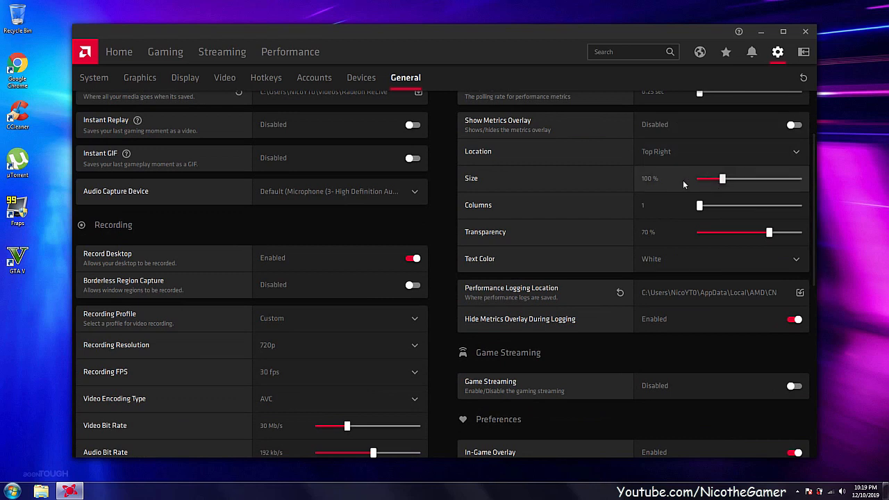
drag(738, 234, 713, 234)
scroll(653, 237, down, 1)
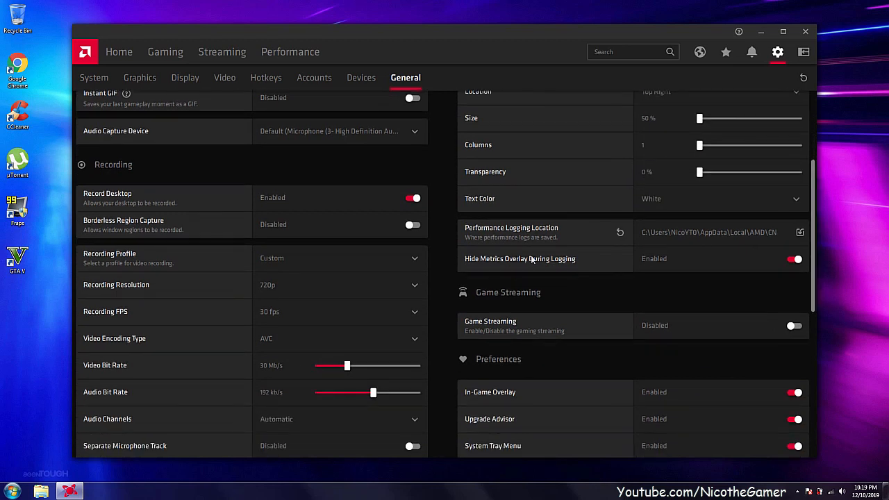
click(697, 257)
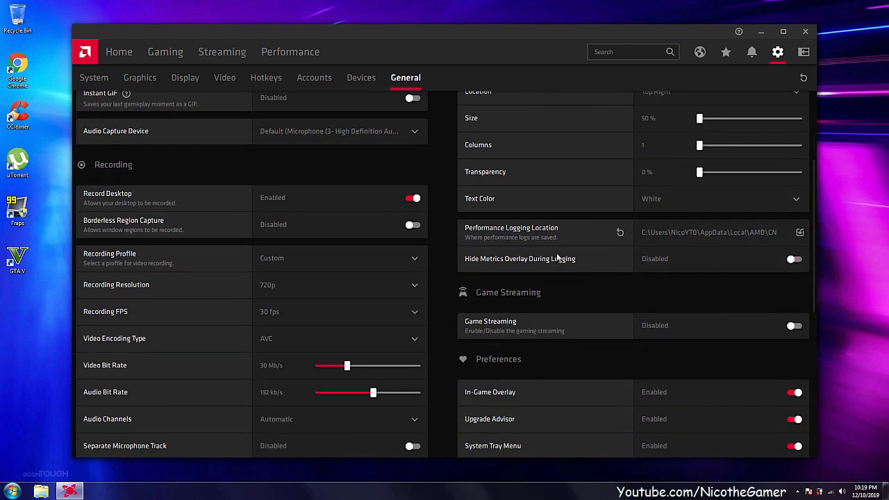
Disable the In-Game Overlay in the general preferences.
scroll(617, 252, down, 1)
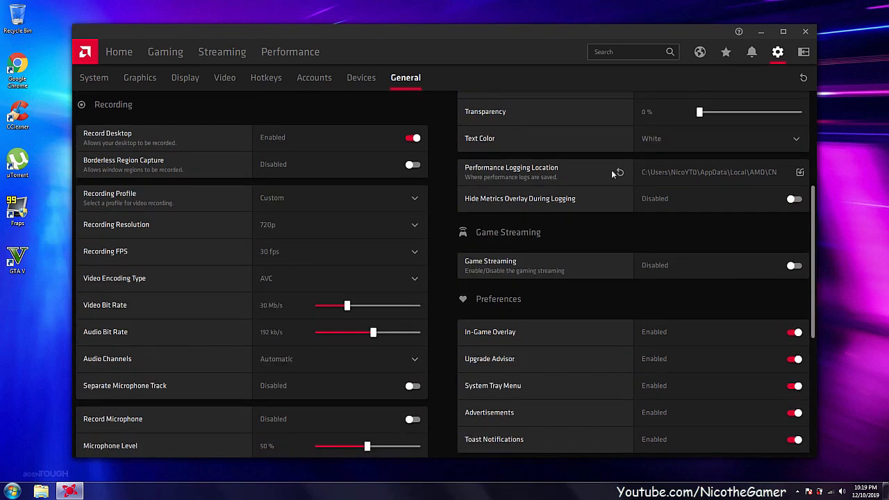
scroll(616, 206, down, 1)
scroll(676, 203, down, 1)
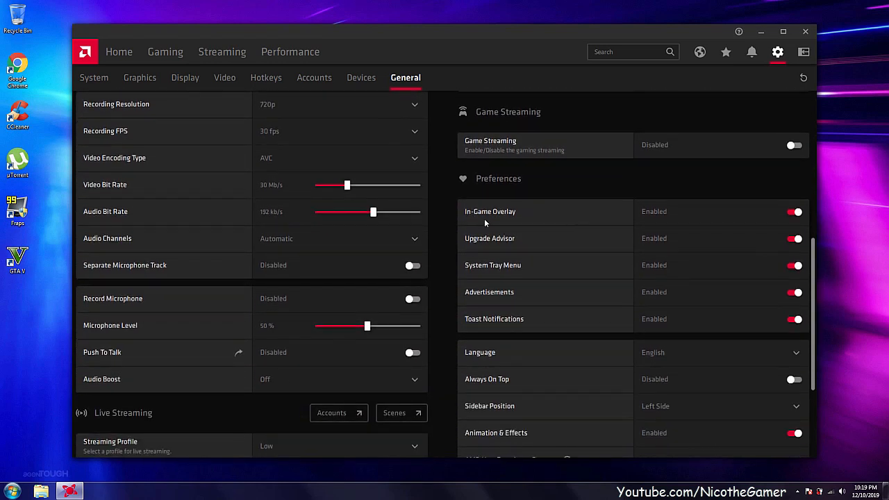
scroll(685, 215, down, 3)
click(679, 237)
click(665, 228)
scroll(665, 228, up, 6)
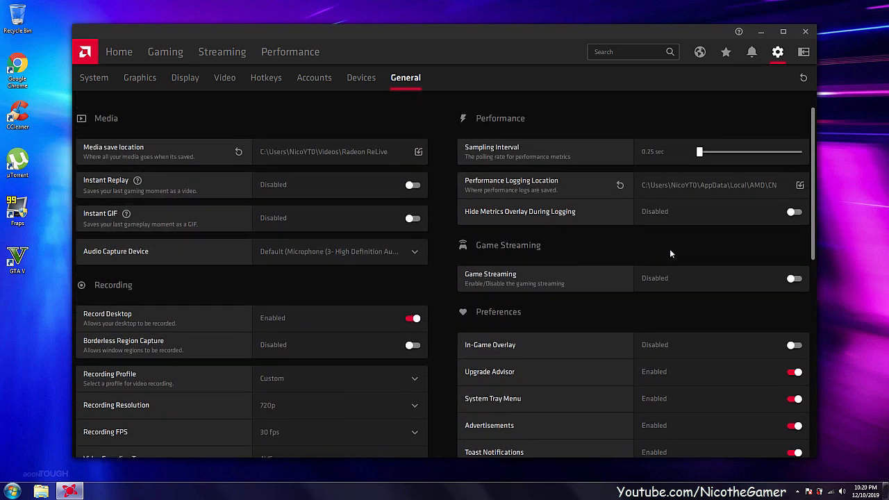
Disable Upgrade Advisor, Toast Notifications and Animation & Effects in the general preferences.
scroll(670, 250, down, 2)
scroll(568, 297, down, 1)
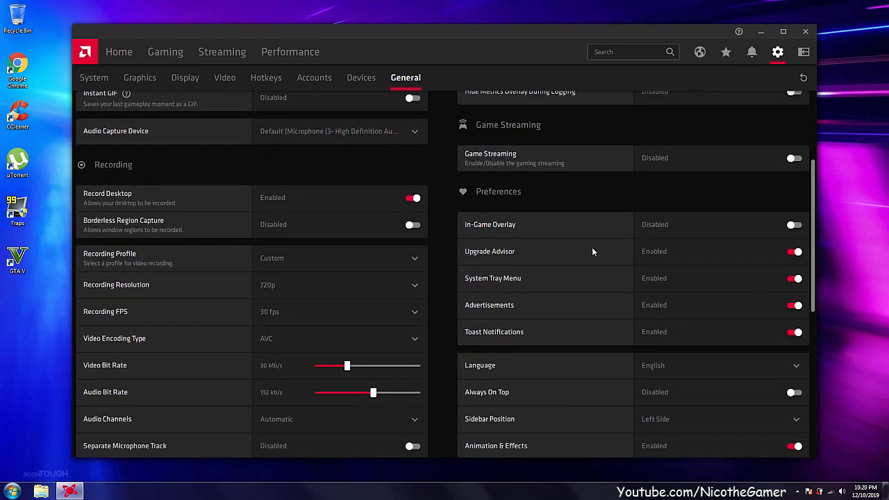
click(681, 255)
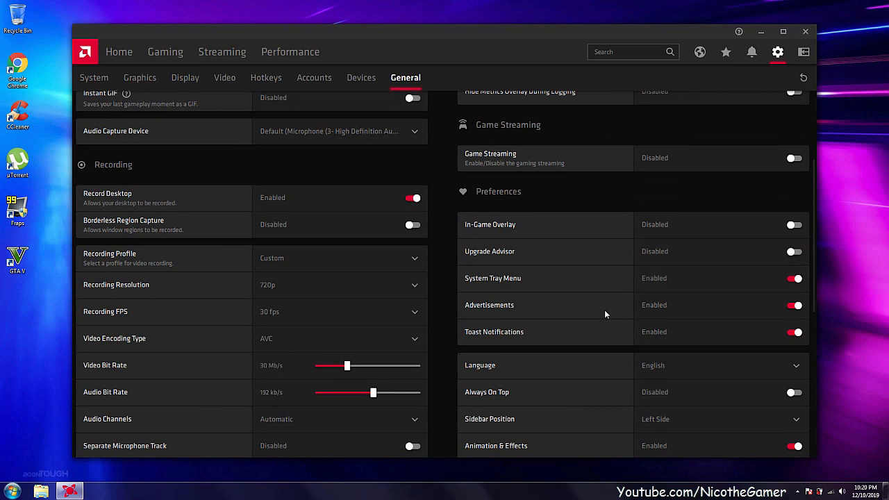
click(661, 332)
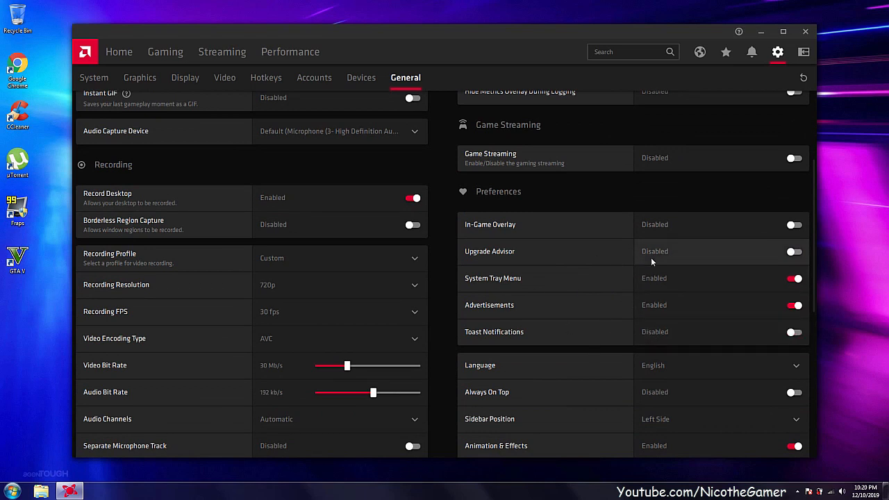
scroll(649, 261, down, 2)
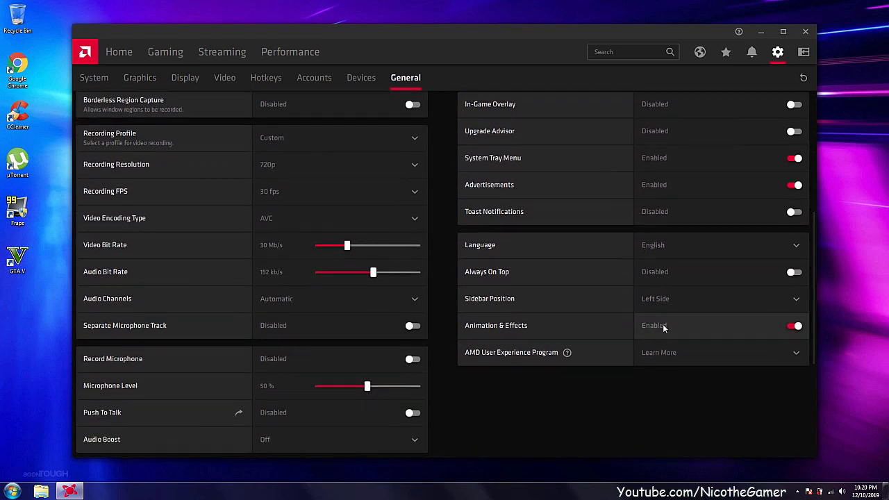
click(635, 325)
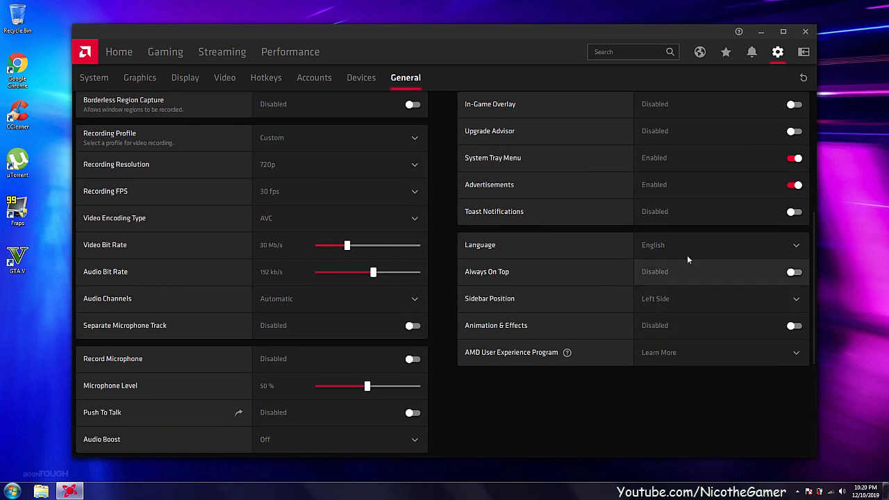
Look over the general settings again and revisit the Performance, Gaming and Home pages.
scroll(633, 264, up, 1)
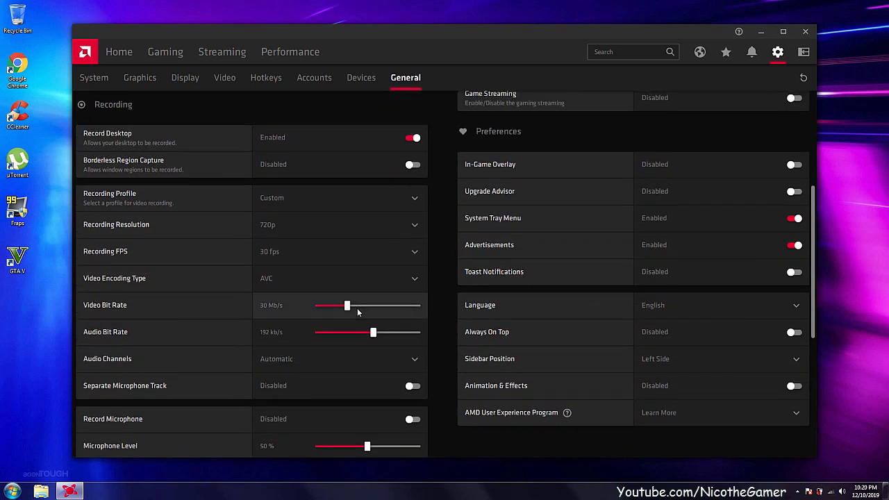
scroll(606, 247, up, 3)
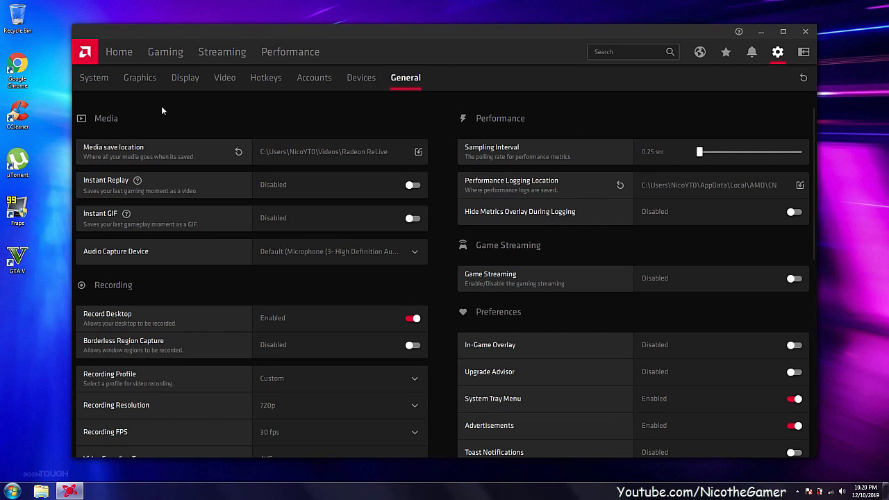
click(303, 49)
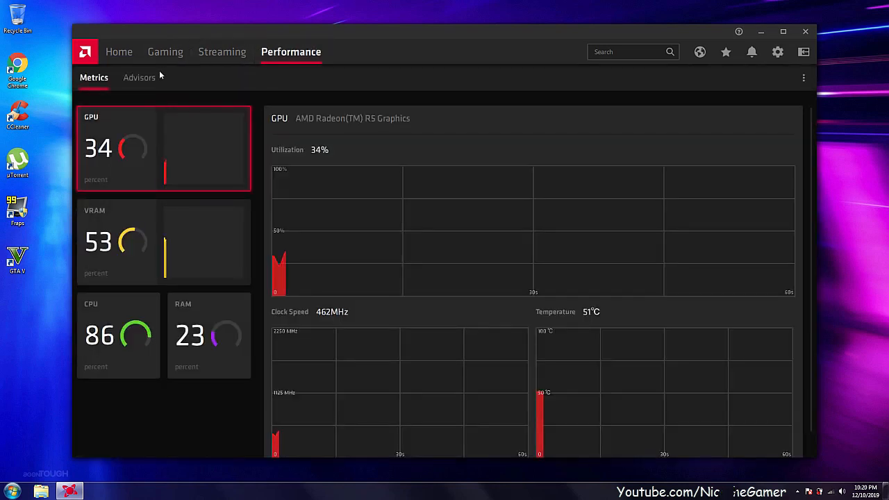
click(113, 55)
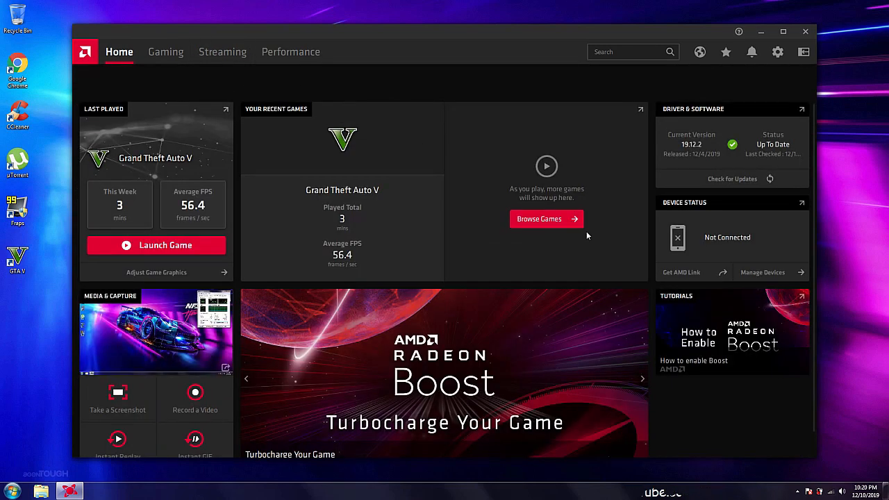
click(566, 219)
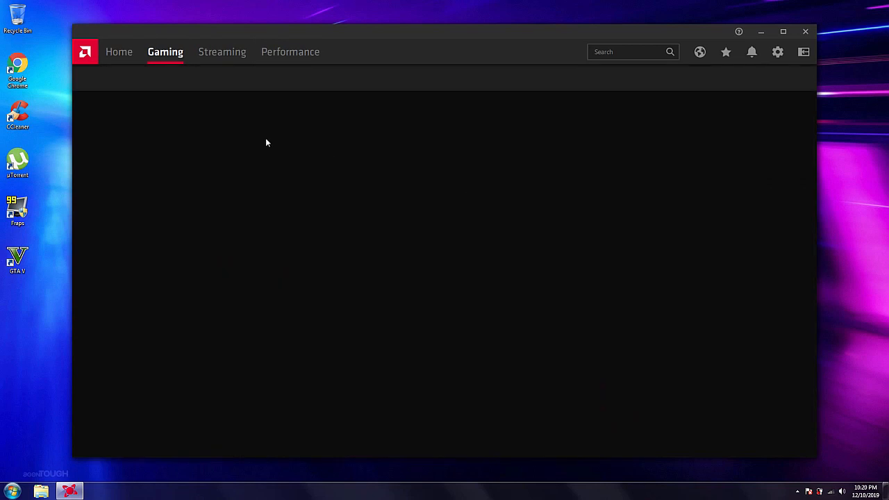
click(114, 52)
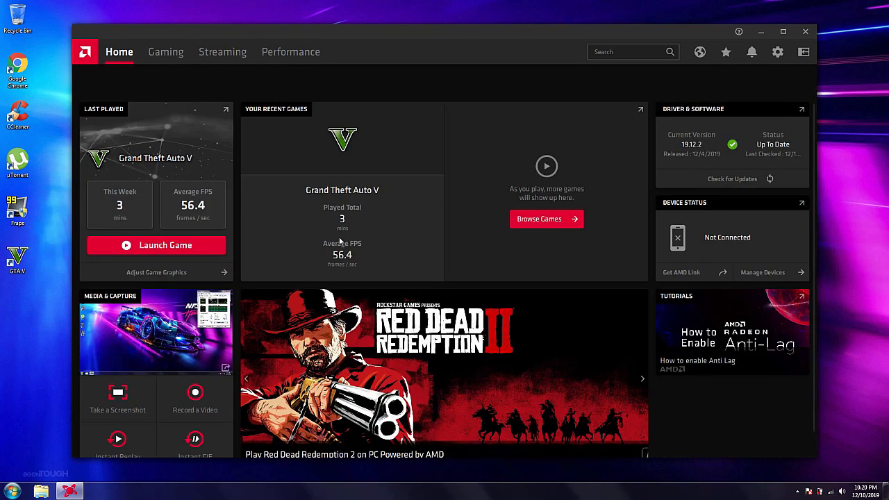